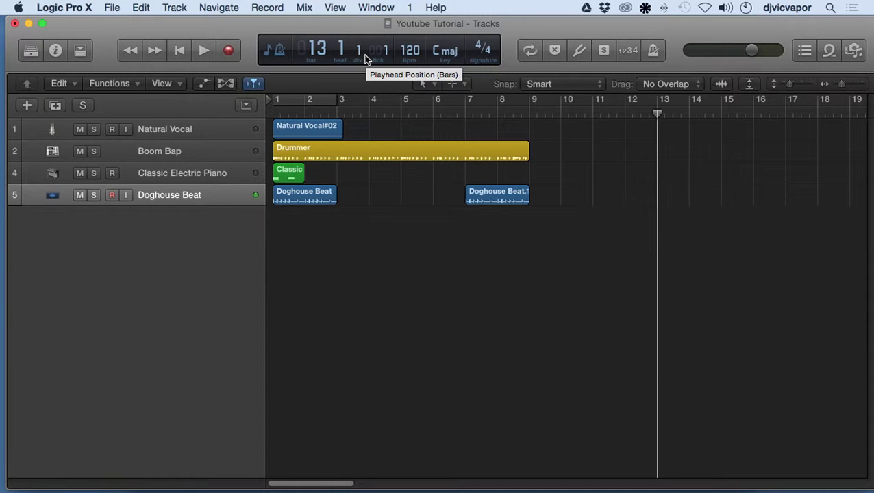
Switch the control-bar LCD to Beats & Time, showing bar 13 1 1 1 with 01:00:24:00.00.
{"action": "left_click", "coordinate": [272, 54]}
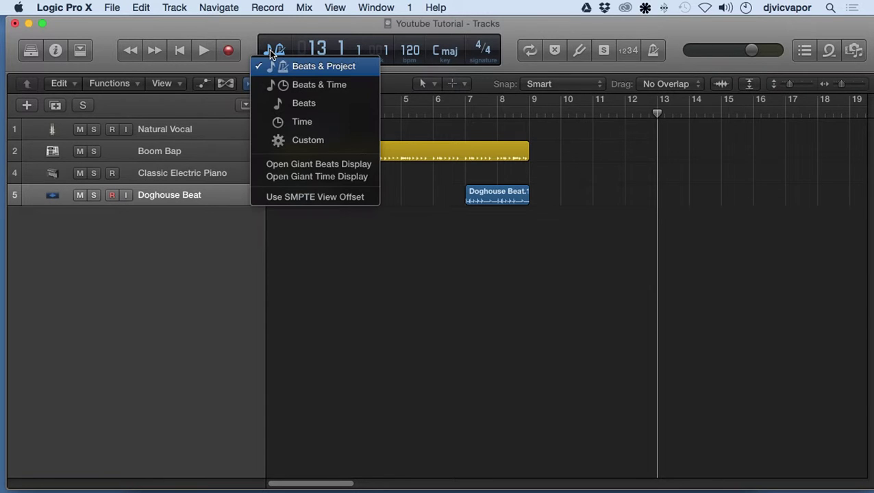
{"action": "left_click", "coordinate": [299, 68]}
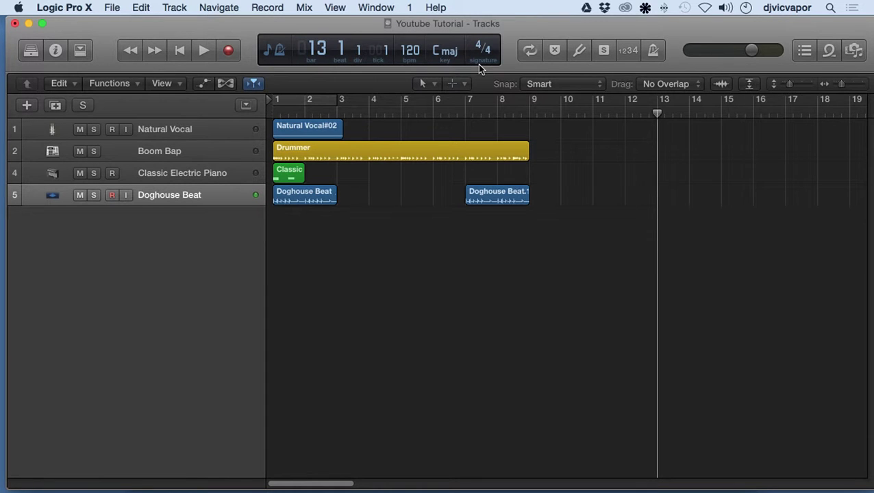
{"action": "left_click", "coordinate": [278, 51]}
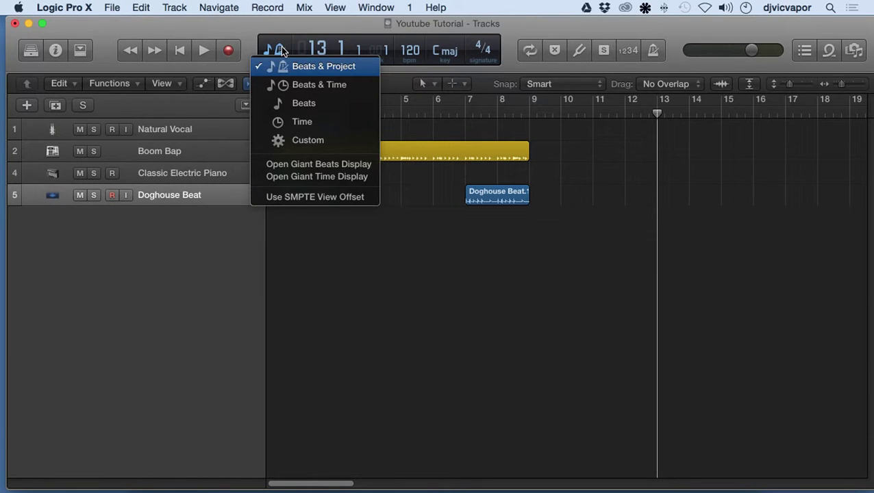
{"action": "left_click", "coordinate": [281, 86]}
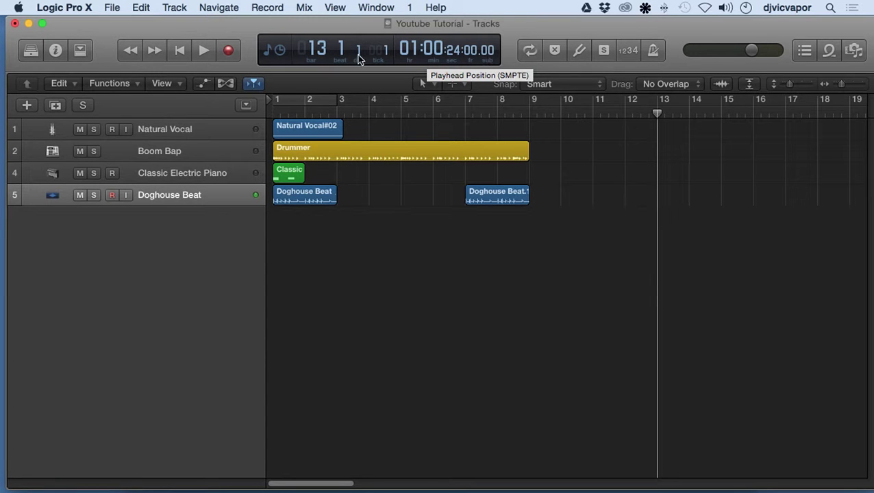
Try the LCD's Beats mode, then settle on Time mode showing only 01:00:24:00.00.
{"action": "left_click", "coordinate": [278, 50]}
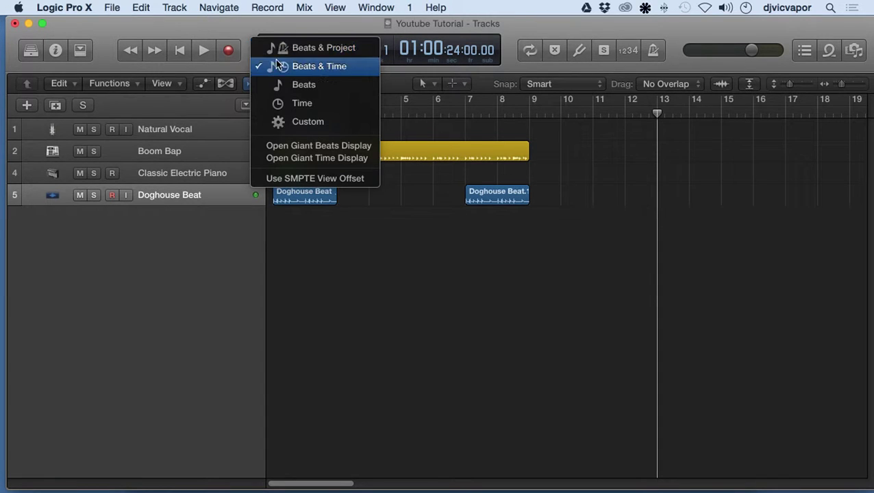
{"action": "left_click", "coordinate": [279, 84]}
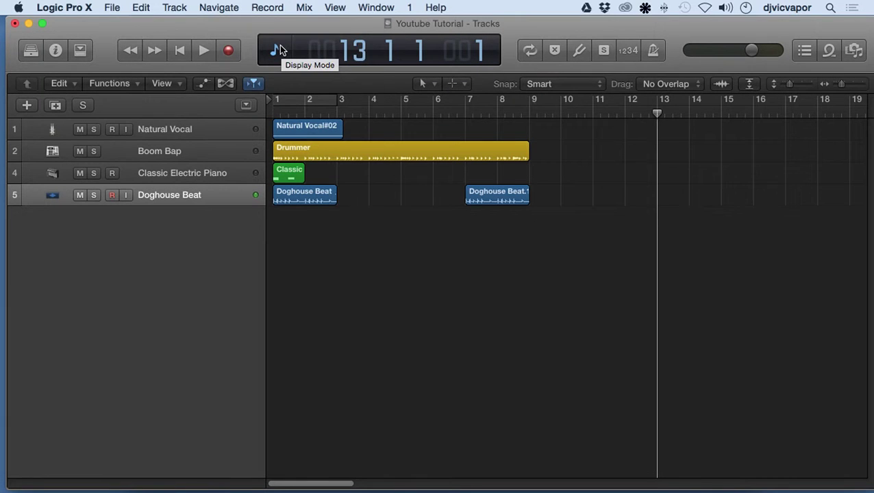
{"action": "left_click", "coordinate": [279, 50]}
{"action": "left_click", "coordinate": [279, 84]}
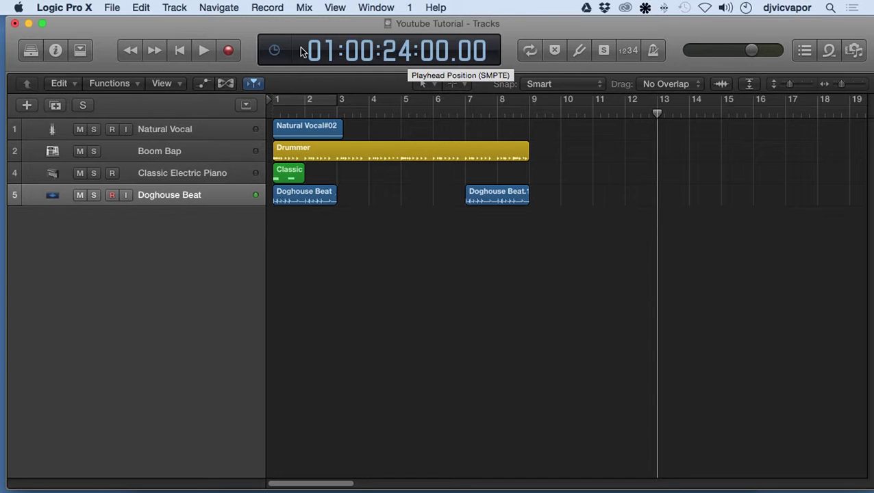
{"action": "left_click", "coordinate": [273, 50]}
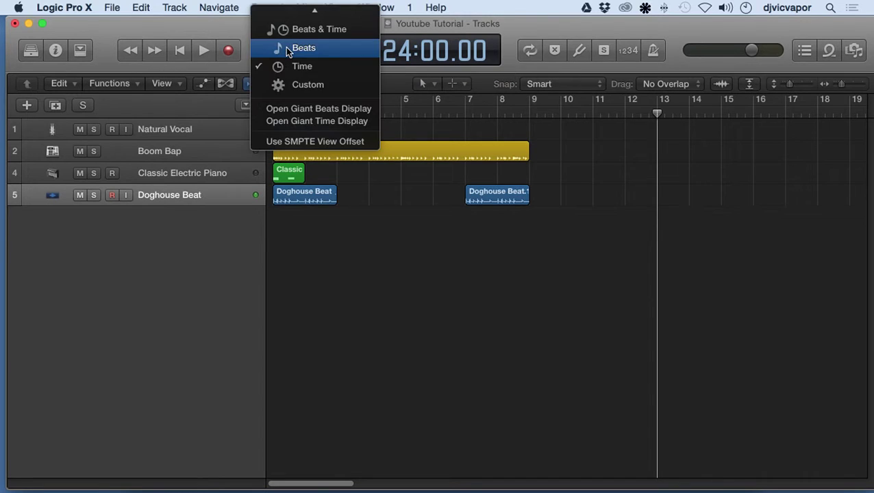
Switch the LCD to Custom mode, play and stop, then drag the playhead to bar 15.
{"action": "left_click", "coordinate": [277, 85]}
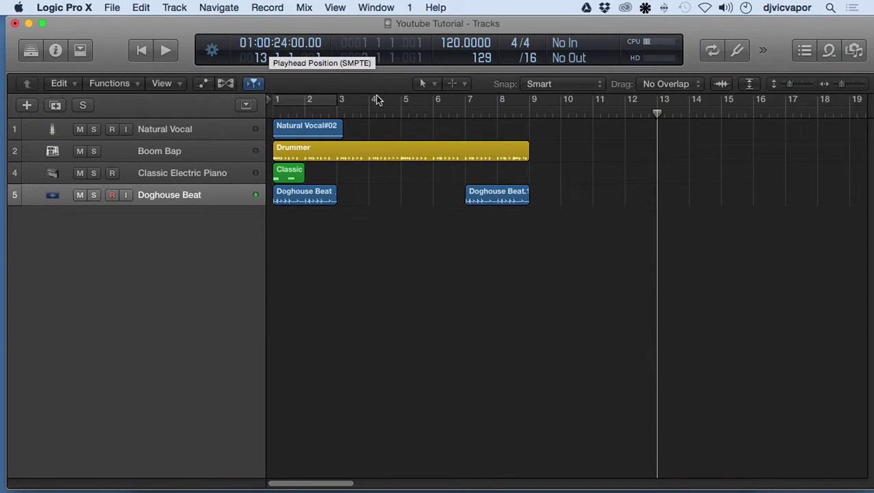
{"action": "left_click", "coordinate": [165, 51]}
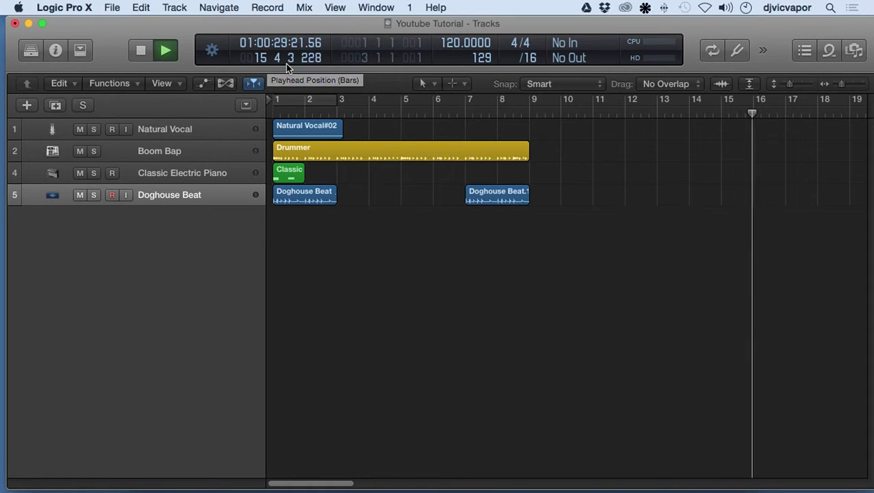
{"action": "left_click", "coordinate": [140, 50]}
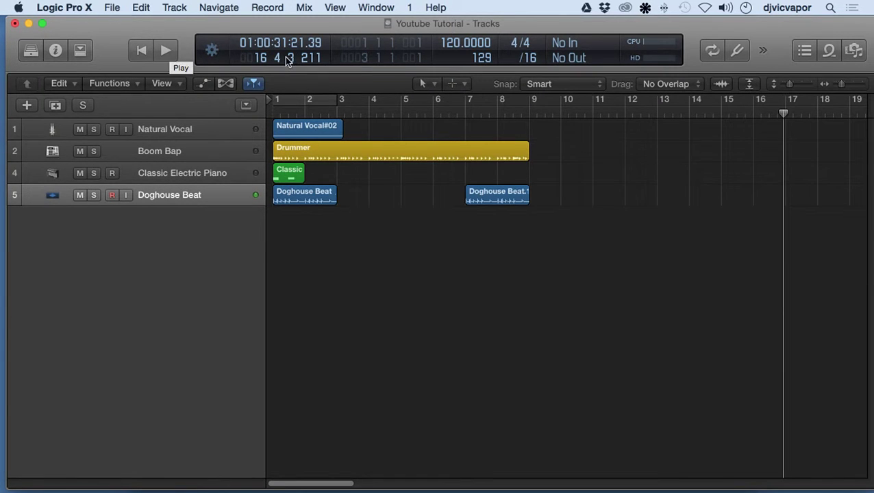
{"action": "mouse_move", "coordinate": [260, 60]}
{"action": "left_mouse_down"}
{"action": "mouse_move", "coordinate": [260, 36]}
{"action": "mouse_move", "coordinate": [259, 69]}
{"action": "mouse_move", "coordinate": [258, 43]}
{"action": "mouse_move", "coordinate": [259, 68]}
{"action": "mouse_move", "coordinate": [259, 53]}
{"action": "left_mouse_up"}
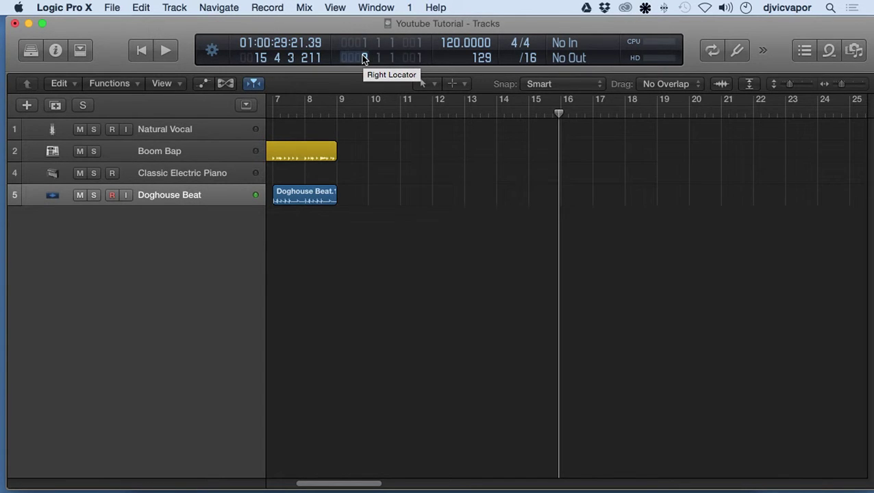
Return the playhead to bar 1 and set an active cycle range from bar 1 to bar 9.
{"action": "left_click_drag", "start_coordinate": [363, 58], "coordinate": [306, 98]}
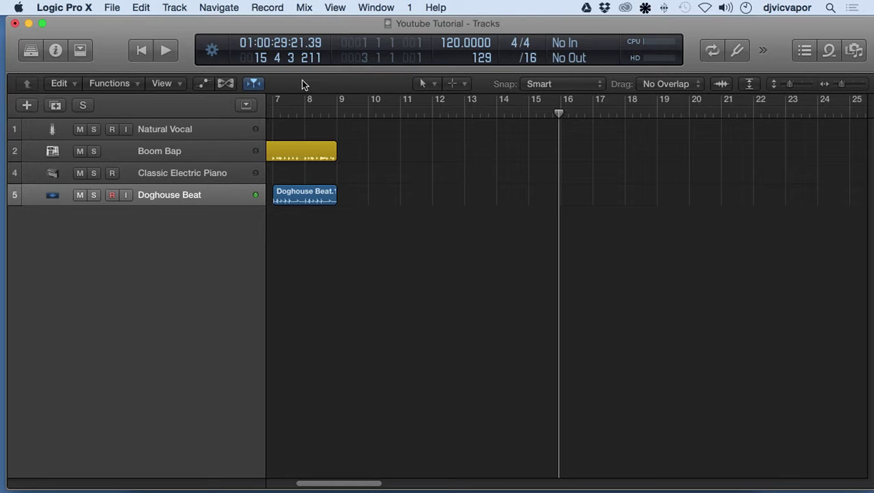
{"action": "left_click", "coordinate": [145, 50]}
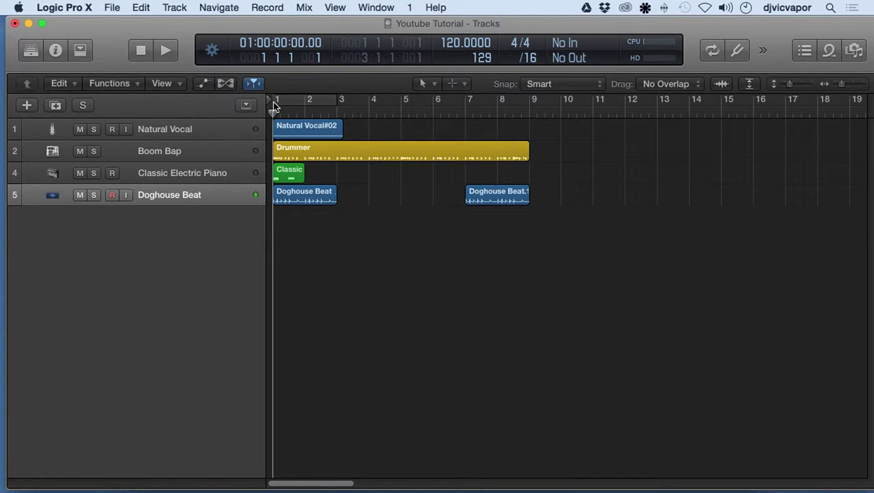
{"action": "left_click", "coordinate": [335, 103]}
{"action": "left_click_drag", "start_coordinate": [335, 103], "coordinate": [528, 102]}
{"action": "double_click", "coordinate": [366, 59]}
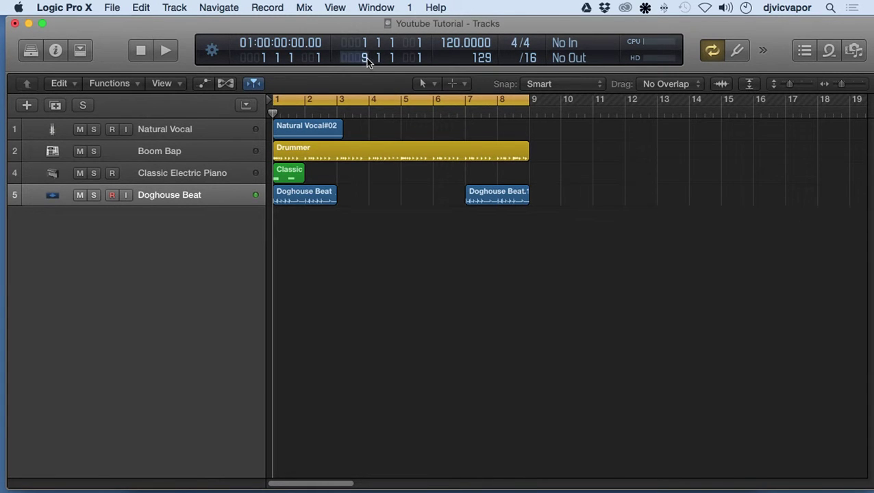
{"action": "mouse_move", "coordinate": [365, 58]}
{"action": "left_mouse_down"}
{"action": "mouse_move", "coordinate": [365, 73]}
{"action": "mouse_move", "coordinate": [364, 38]}
{"action": "mouse_move", "coordinate": [365, 48]}
{"action": "left_mouse_up"}
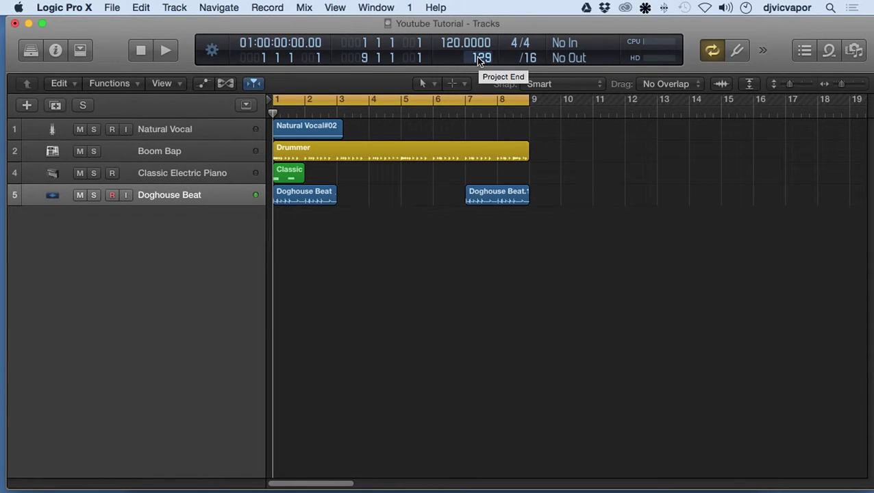
Play the project, then stop and return the playhead to the project start.
{"action": "left_click_drag", "start_coordinate": [482, 58], "coordinate": [482, 116]}
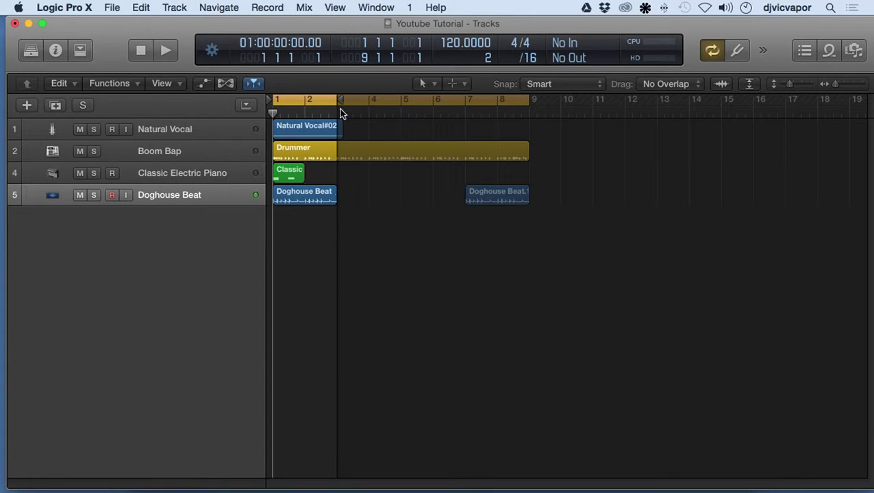
{"action": "left_click", "coordinate": [166, 51]}
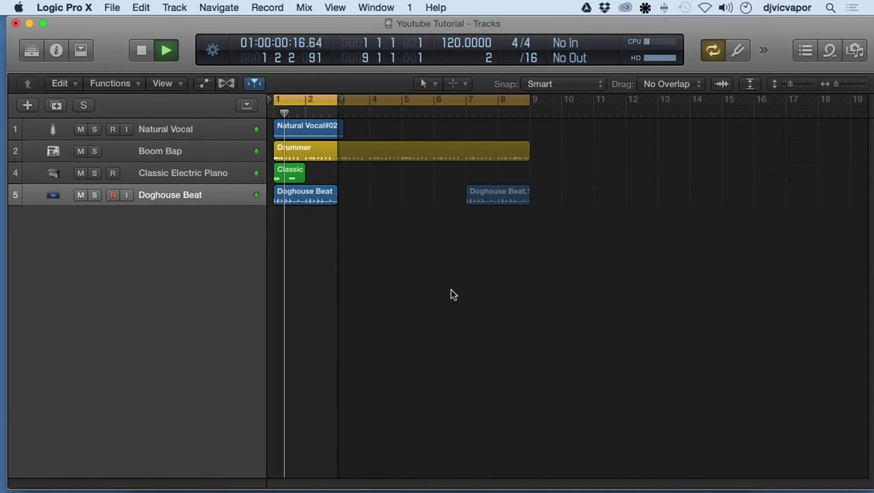
{"action": "left_click", "coordinate": [143, 52]}
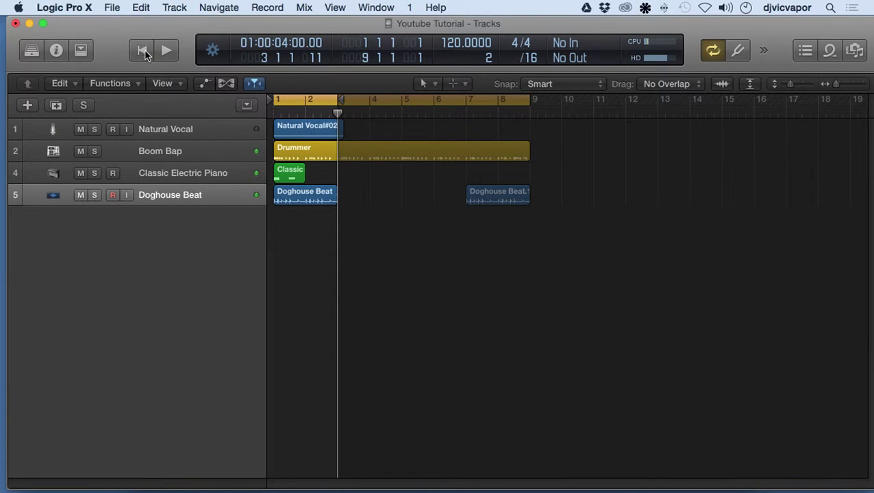
{"action": "left_click", "coordinate": [143, 51]}
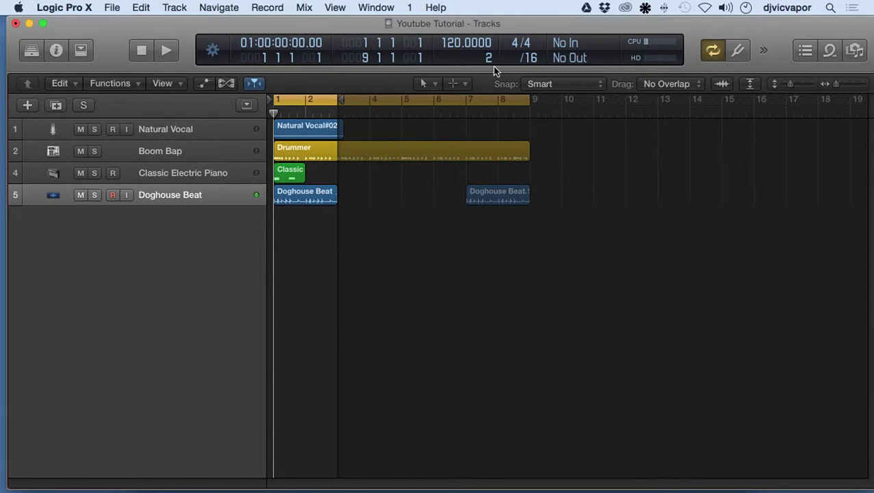
Set the project end value in the LCD to 129 bars.
{"action": "left_click_drag", "start_coordinate": [487, 61], "coordinate": [488, 28]}
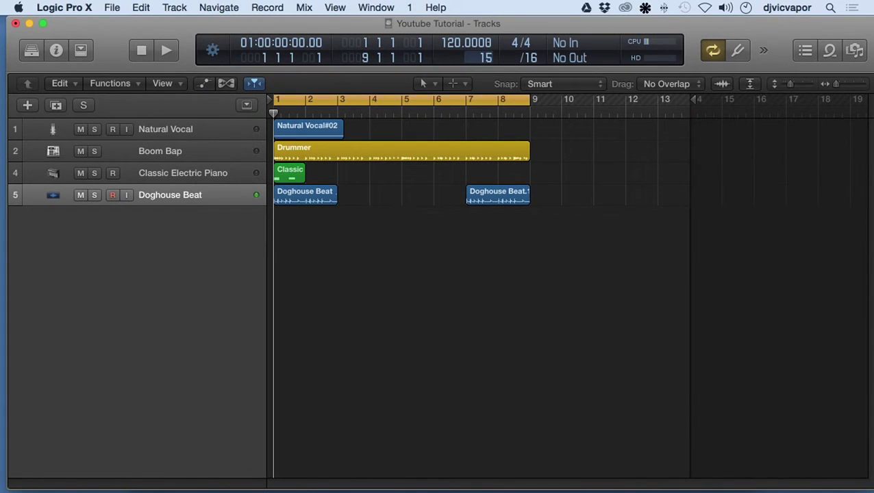
{"action": "double_click", "coordinate": [484, 59]}
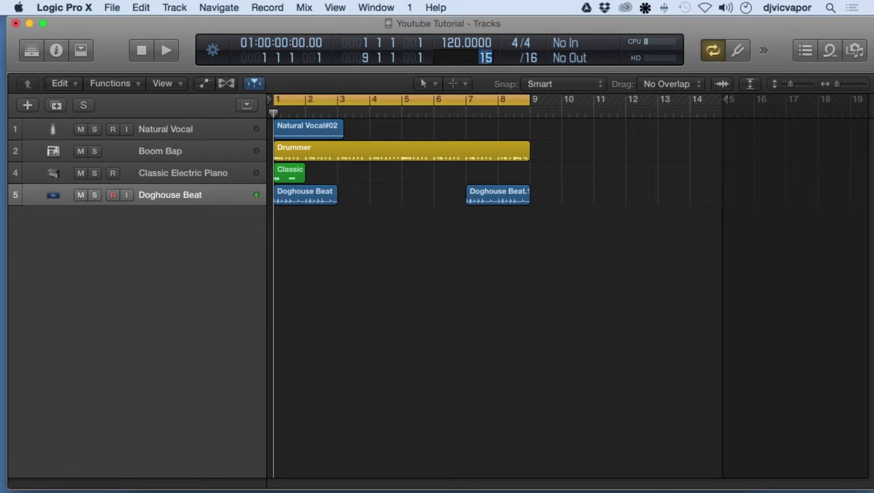
{"action": "type", "text": "129"}
{"action": "key", "text": "Return"}
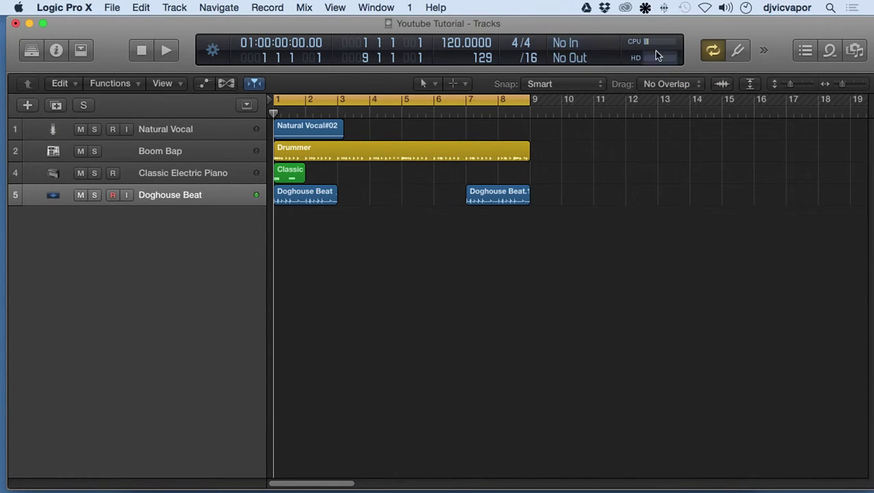
Open the Giant Beats Display, move it off the tracks, then close it.
{"action": "left_click", "coordinate": [216, 50]}
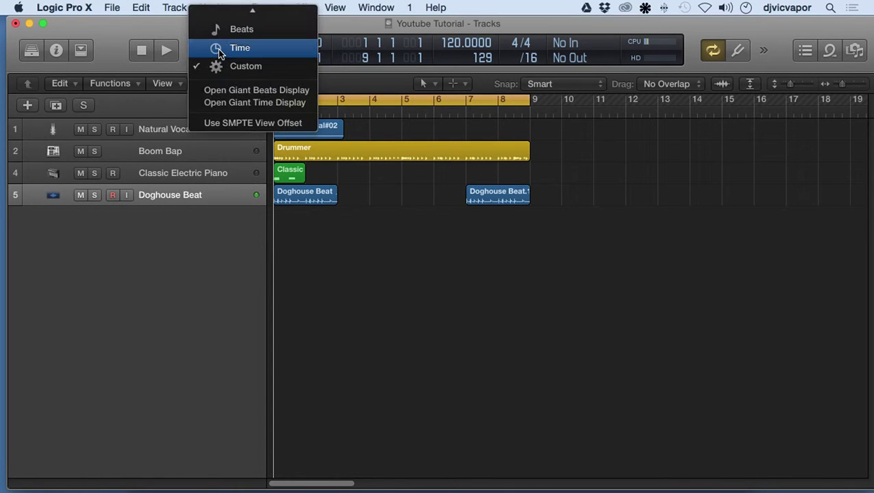
{"action": "left_click", "coordinate": [224, 94]}
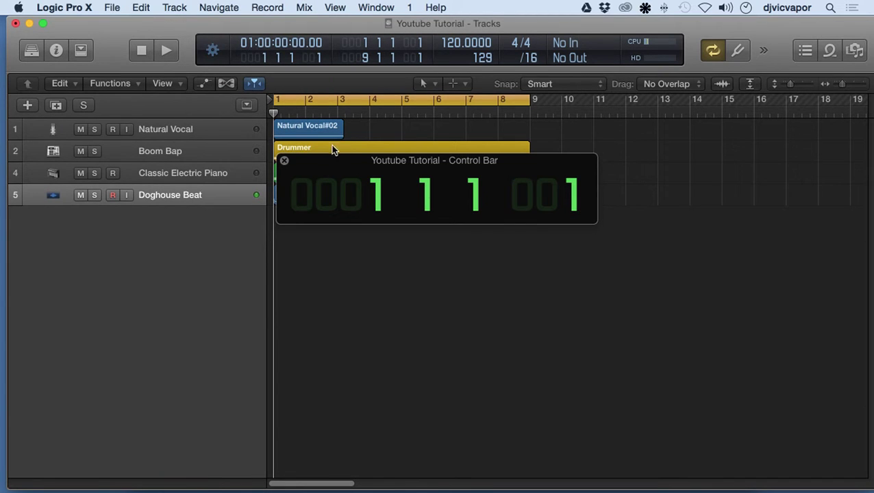
{"action": "left_click_drag", "start_coordinate": [328, 166], "coordinate": [381, 271]}
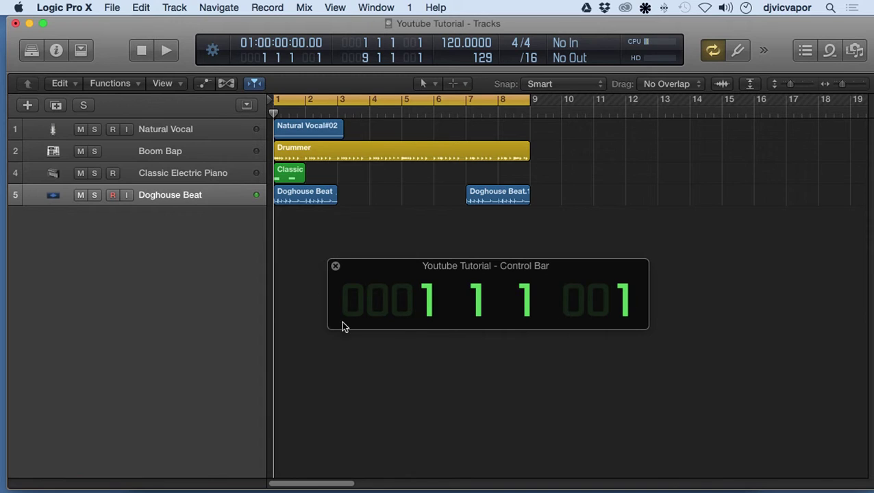
{"action": "left_click", "coordinate": [335, 267]}
Place the Giant Time Display below the regions and play until it reads 01:00:05:19.48.
{"action": "left_click", "coordinate": [218, 52]}
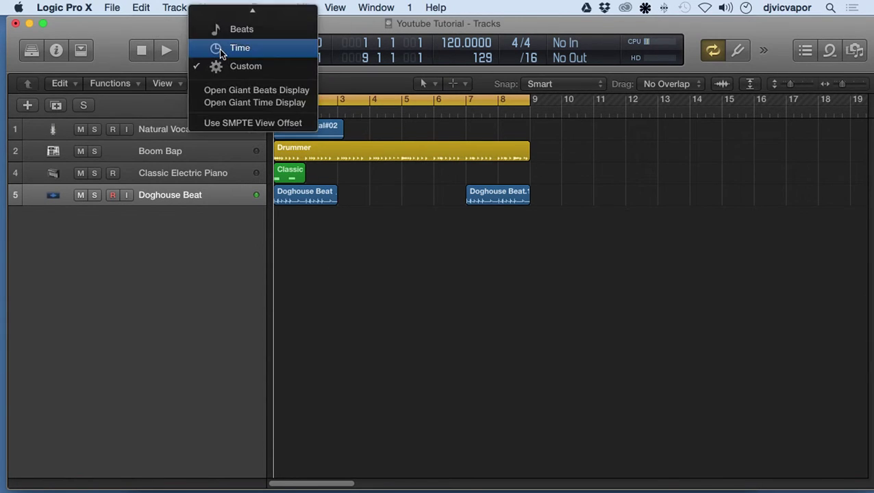
{"action": "left_click", "coordinate": [219, 104]}
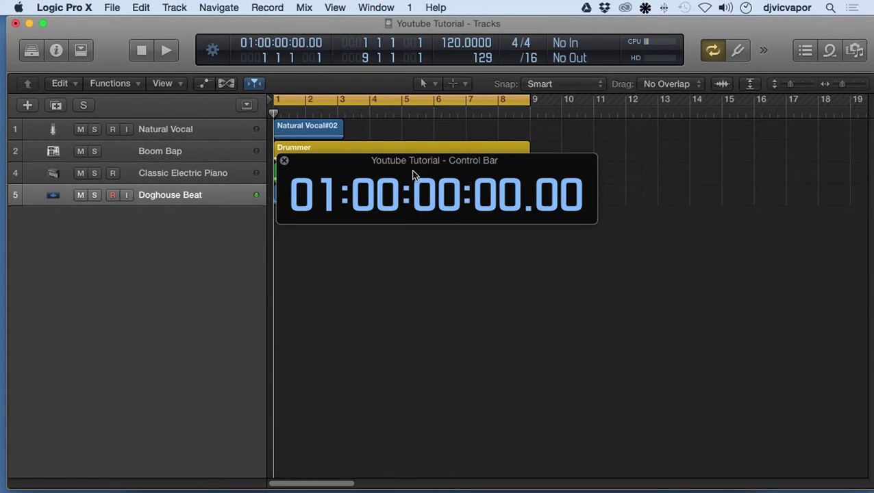
{"action": "left_click_drag", "start_coordinate": [413, 170], "coordinate": [506, 271]}
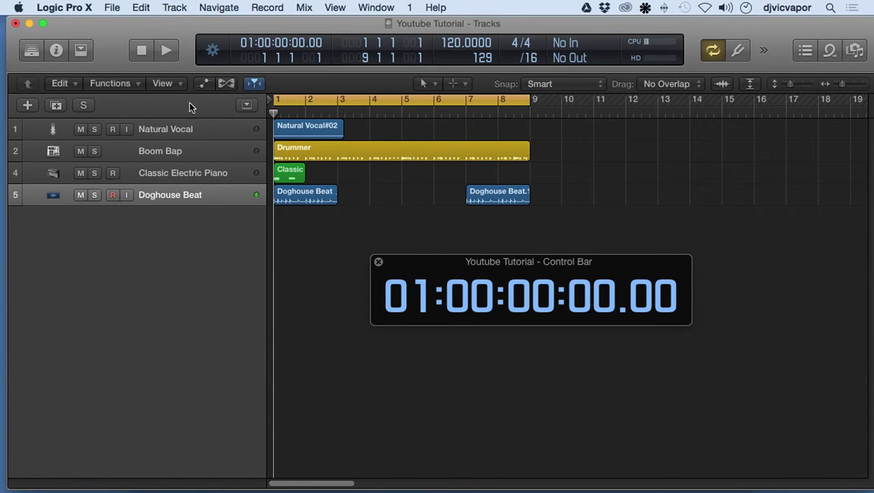
{"action": "left_click", "coordinate": [163, 51]}
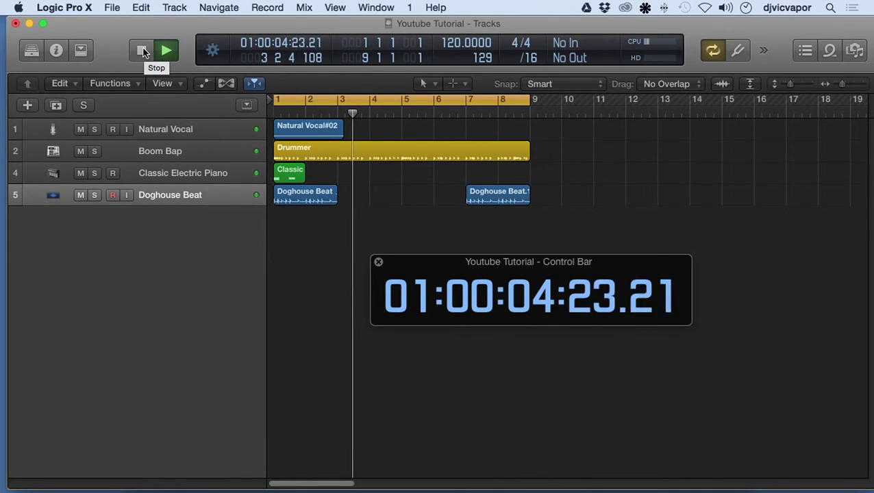
{"action": "left_click", "coordinate": [143, 51]}
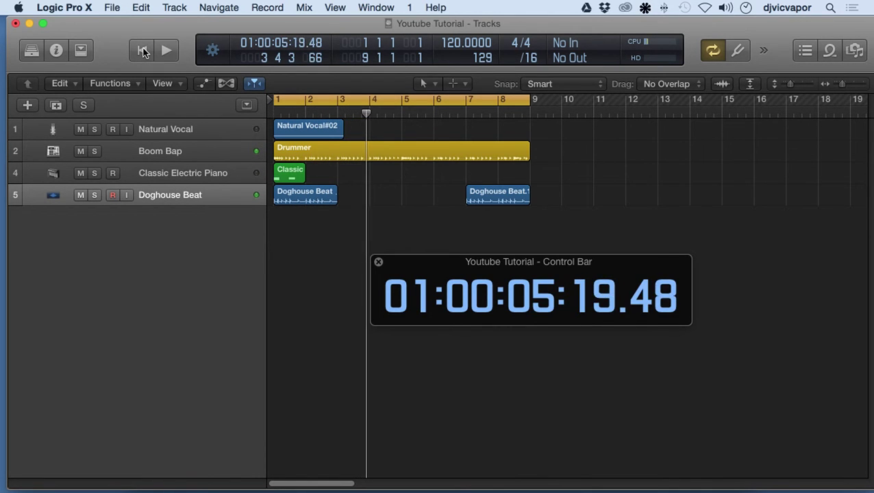
{"action": "left_click", "coordinate": [216, 52]}
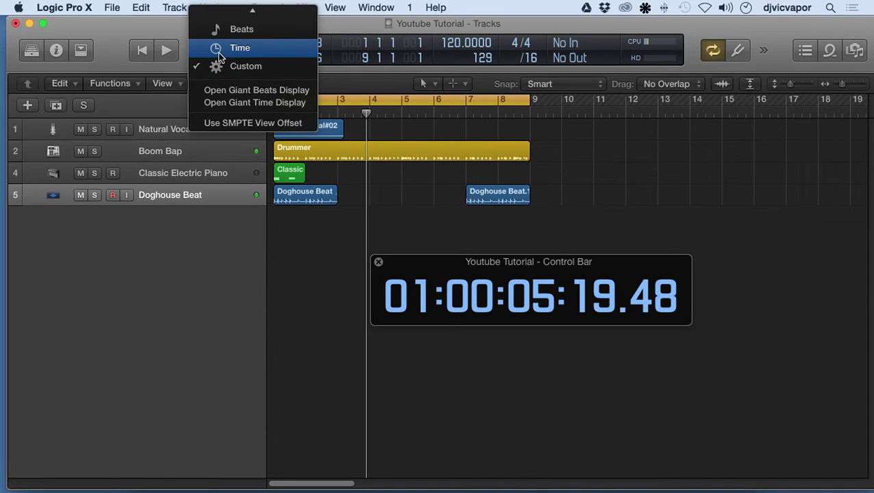
Enable Use SMPTE View Offset, close the Giant Time Display, and switch the LCD to Beats & Project.
{"action": "left_click", "coordinate": [238, 125]}
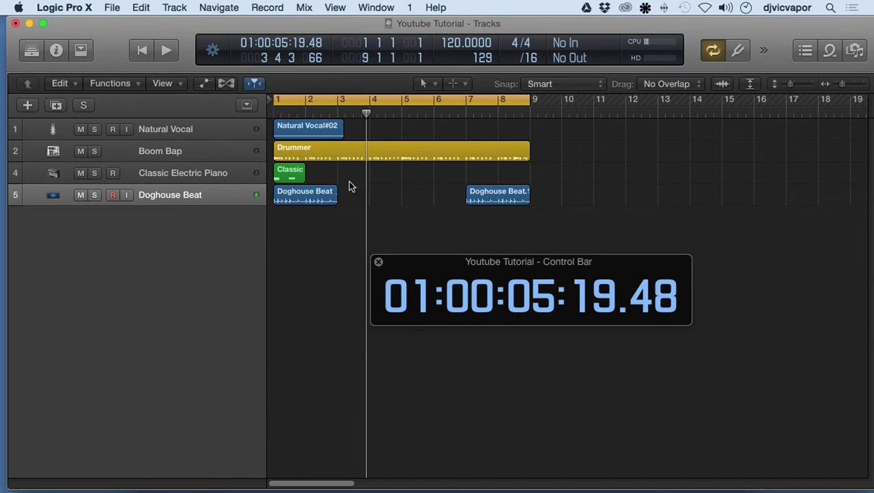
{"action": "left_click", "coordinate": [378, 261]}
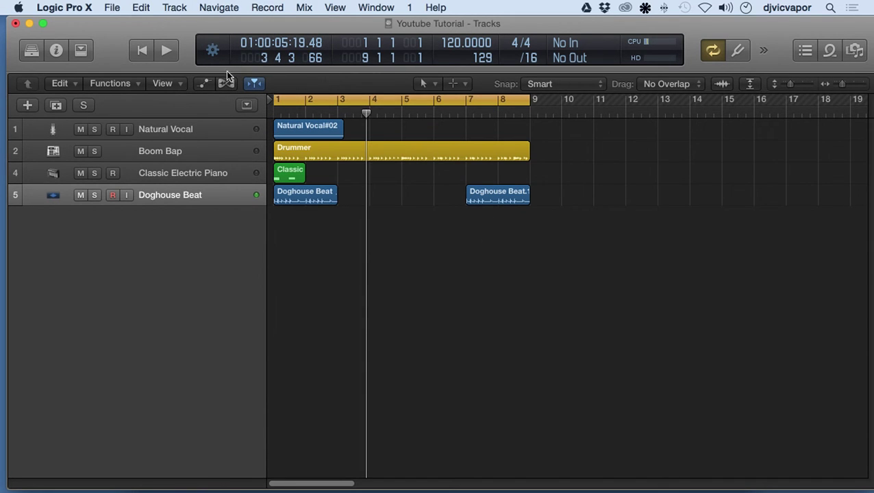
{"action": "left_click", "coordinate": [213, 51]}
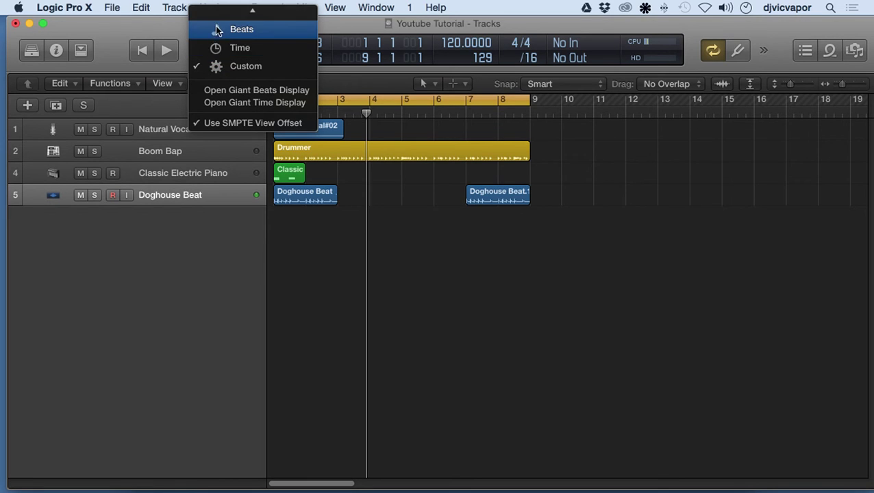
{"action": "left_click", "coordinate": [232, 15]}
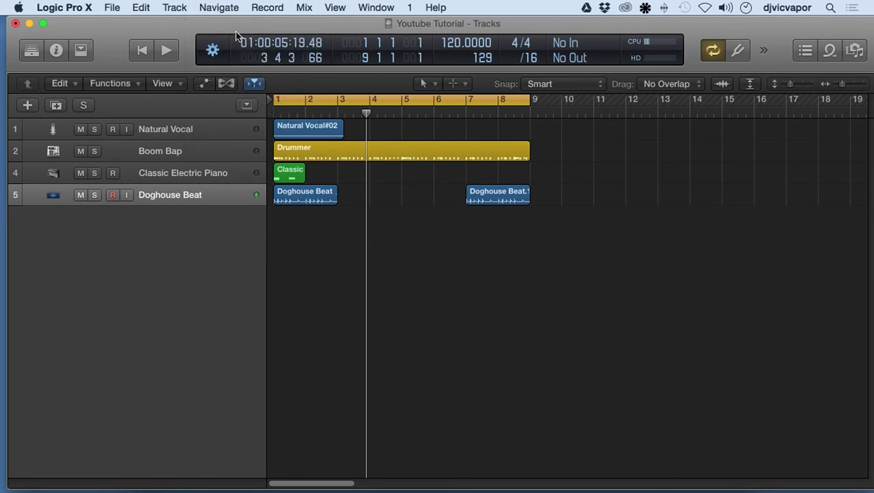